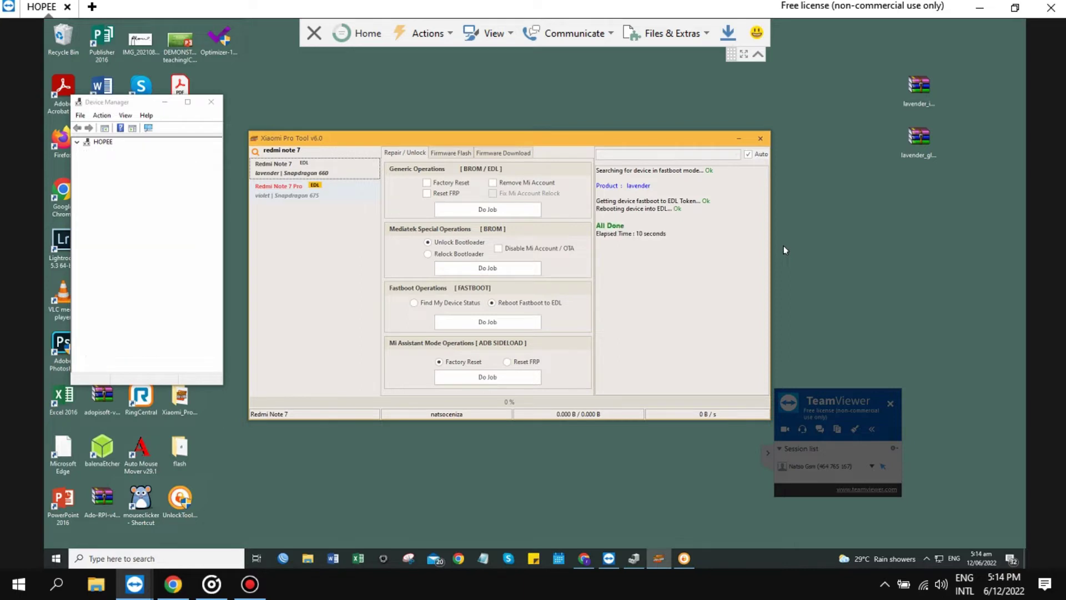
Minimize Xiaomi Pro Tool, switch to UnlockTool, and move the TeamViewer session panel off its log and stop control
click(738, 142)
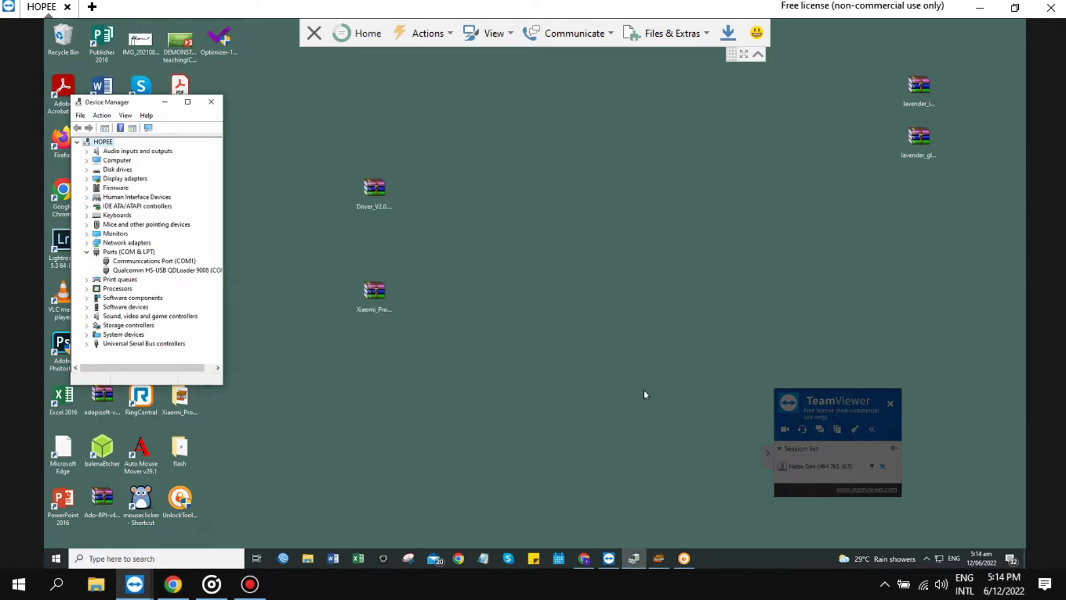
click(685, 559)
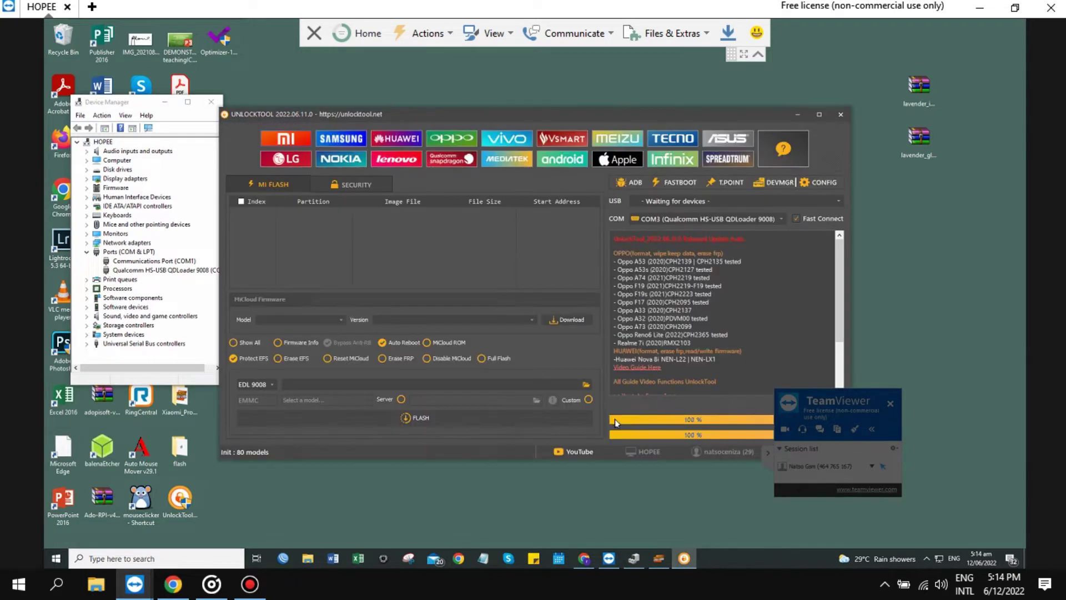
drag(803, 397, 485, 448)
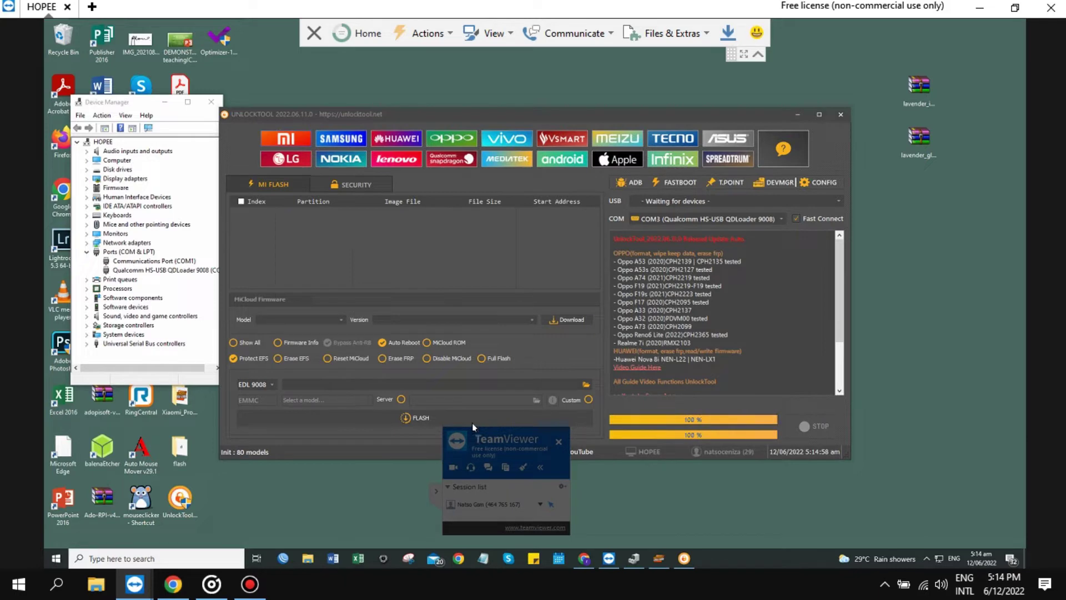
Load the images folder inside lavender_images_V12.5.7.0.QFGCNXM_20211109.0000.00_10.0_cn on drive C as the EDL 9008 firmware
click(586, 385)
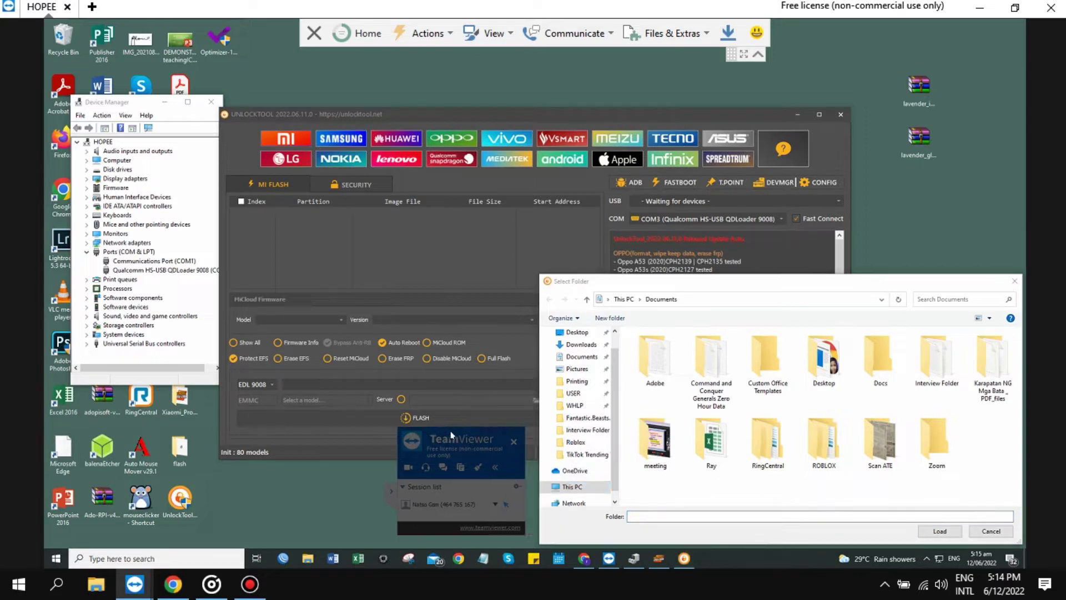
click(572, 486)
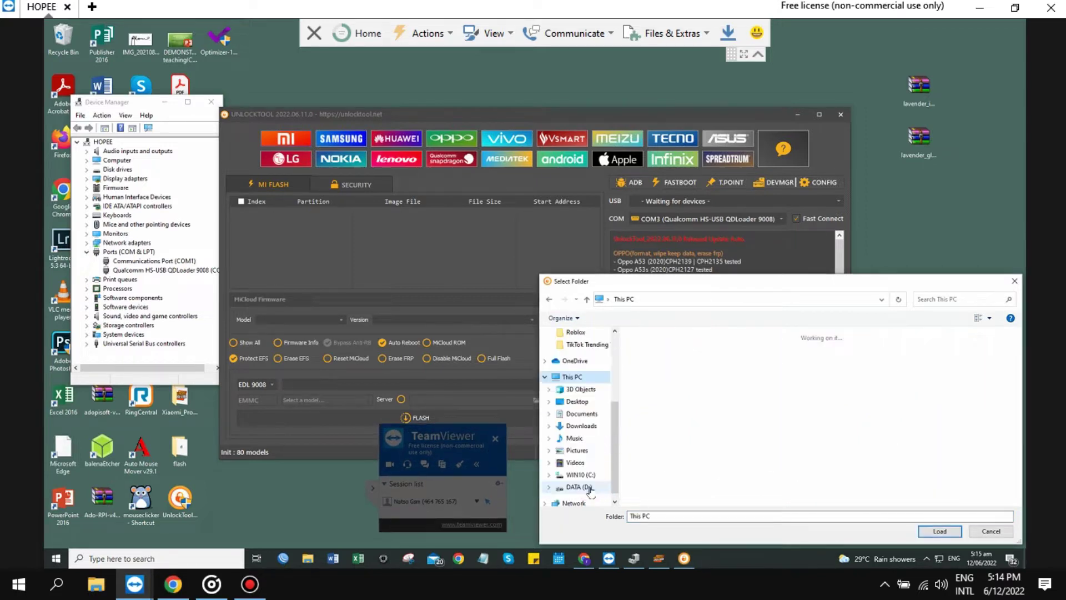
double_click(673, 453)
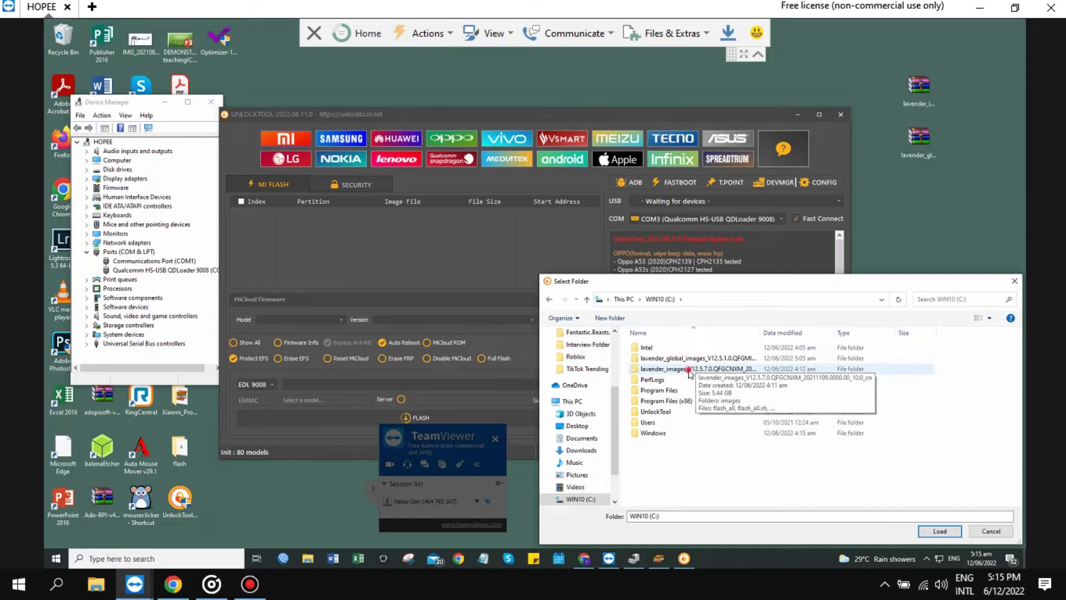
double_click(685, 369)
click(663, 350)
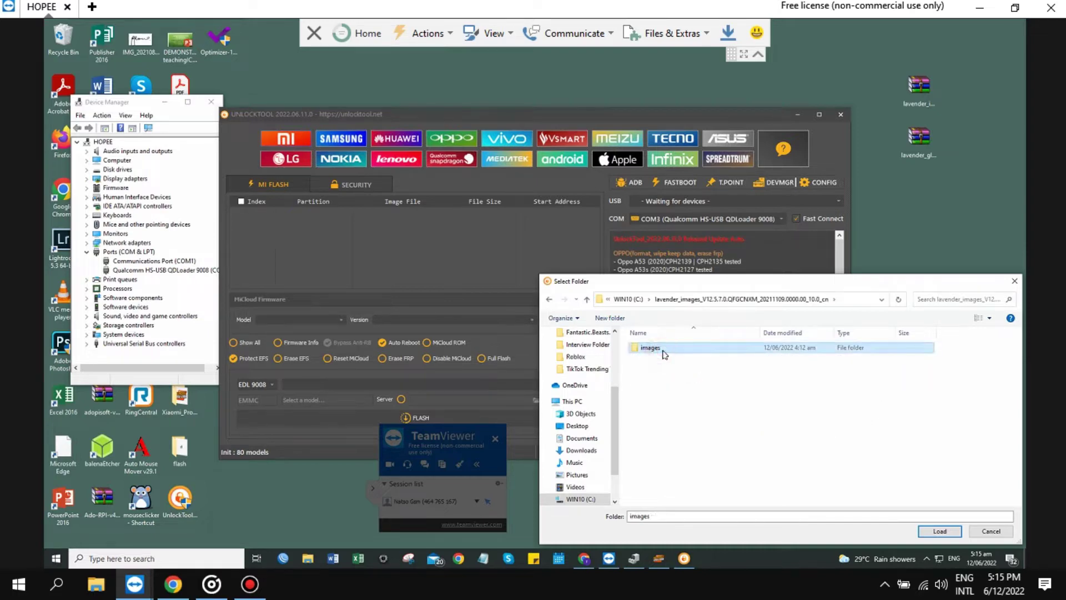
click(937, 533)
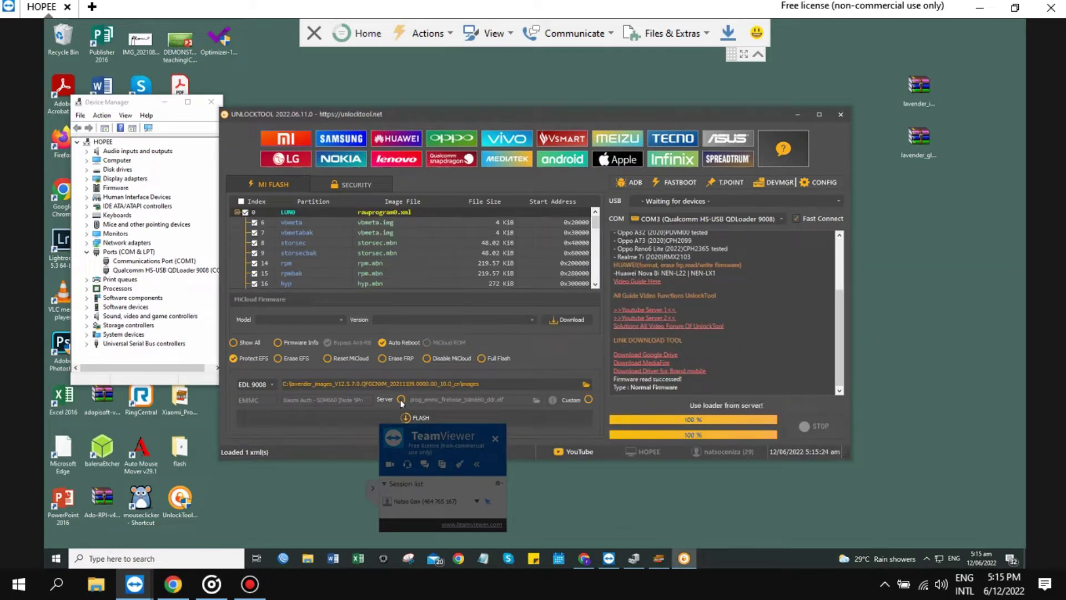
Enable the Server loader option and choose Xiaomi Redmi Note 7/7S [Lavender] as the device model
click(400, 399)
click(368, 400)
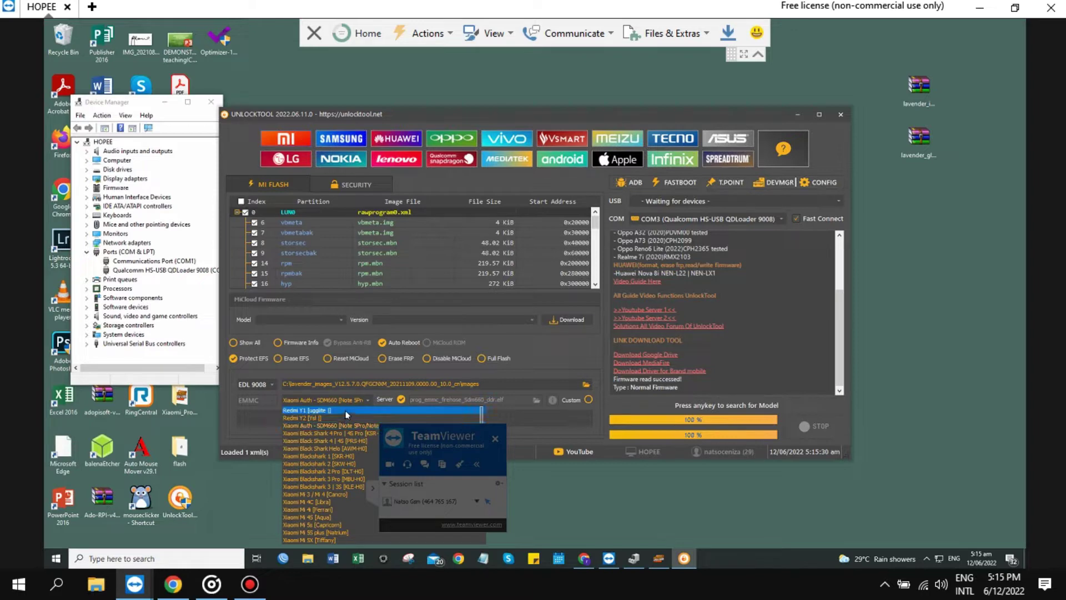
scroll(349, 418, down, 2)
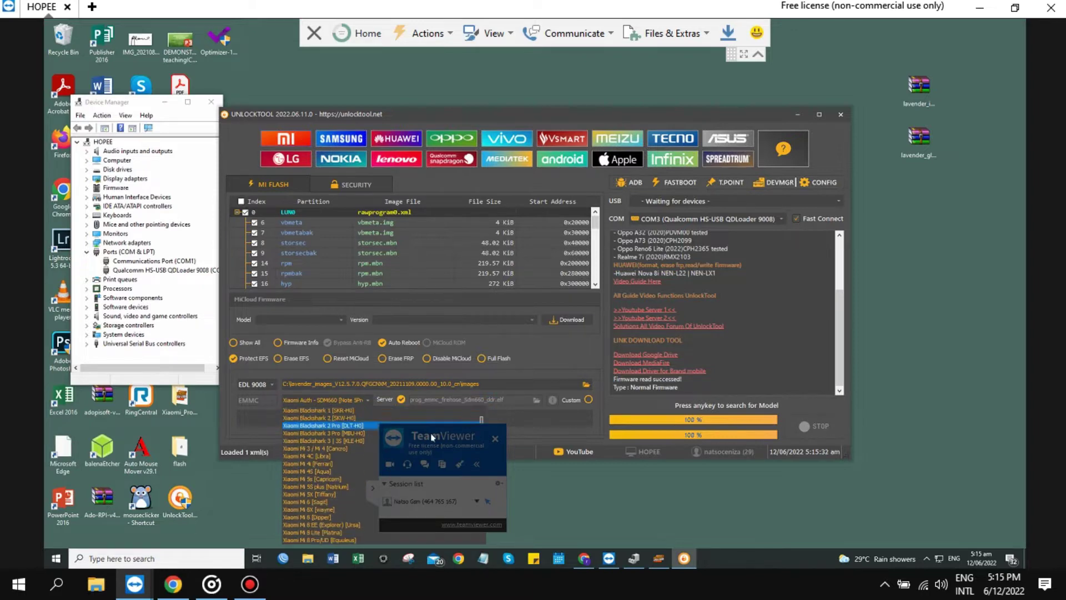
click(368, 400)
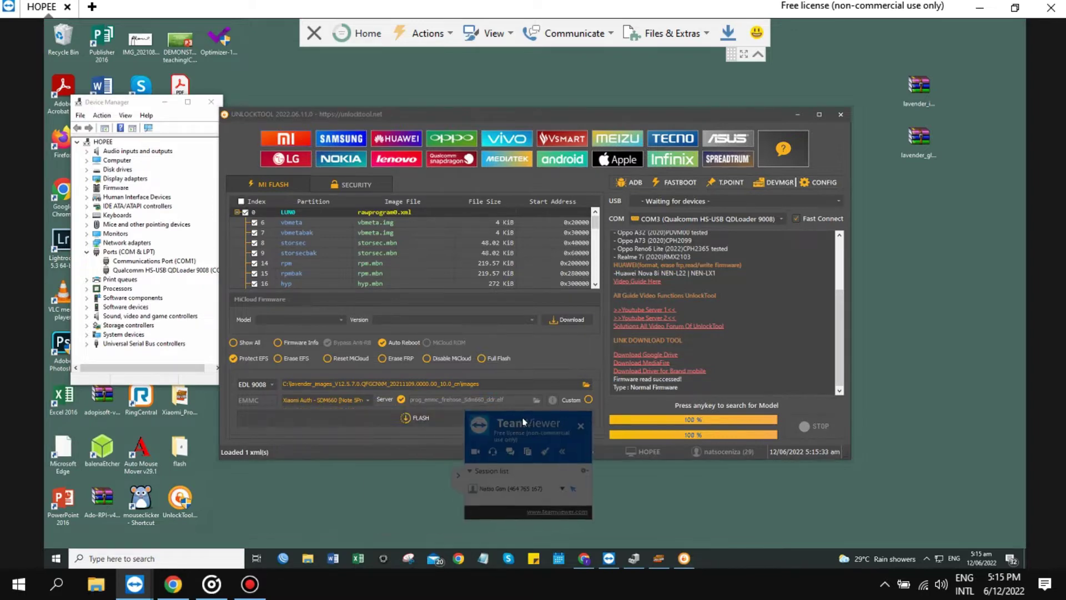
click(366, 399)
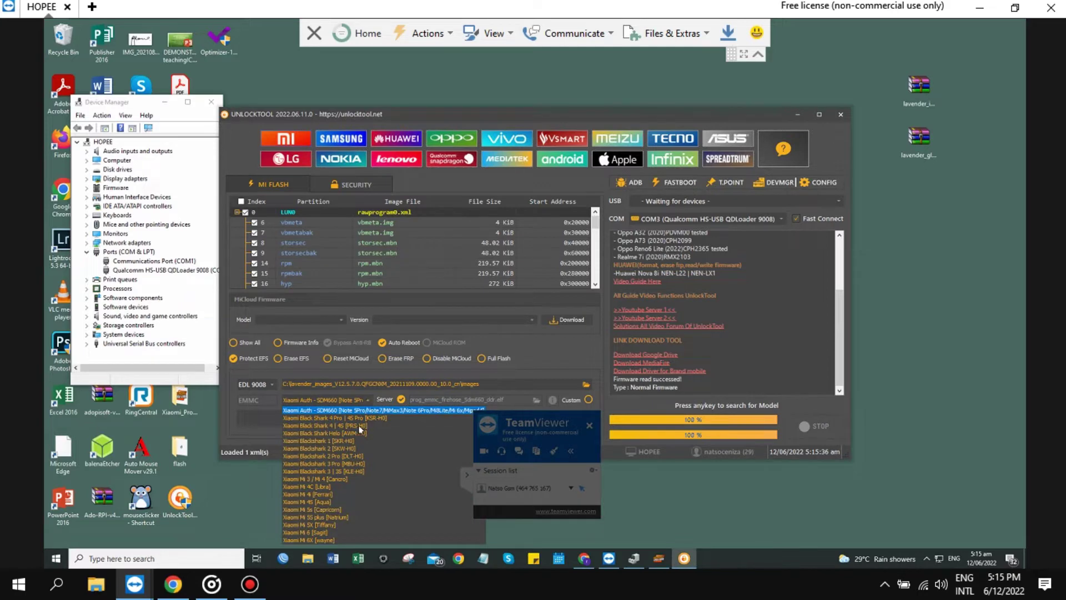
scroll(356, 448, down, 6)
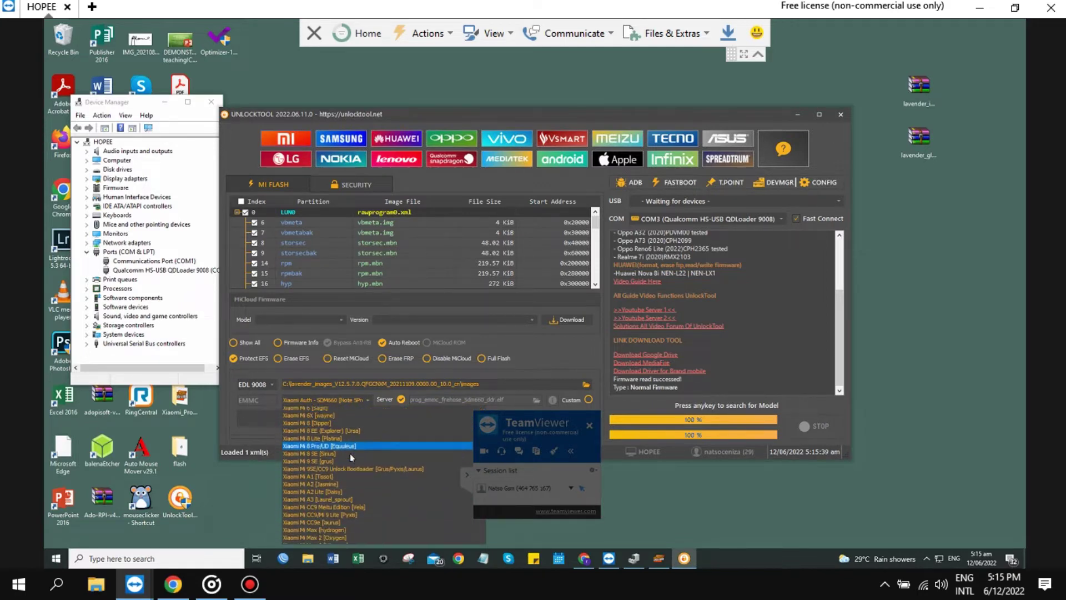
scroll(350, 453, down, 8)
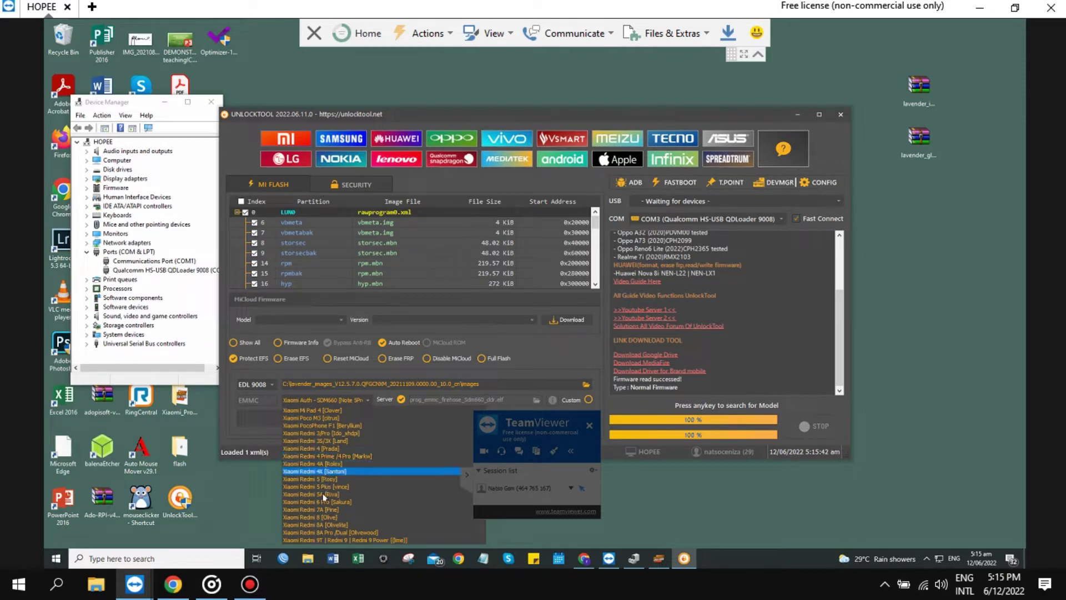
scroll(331, 511, down, 3)
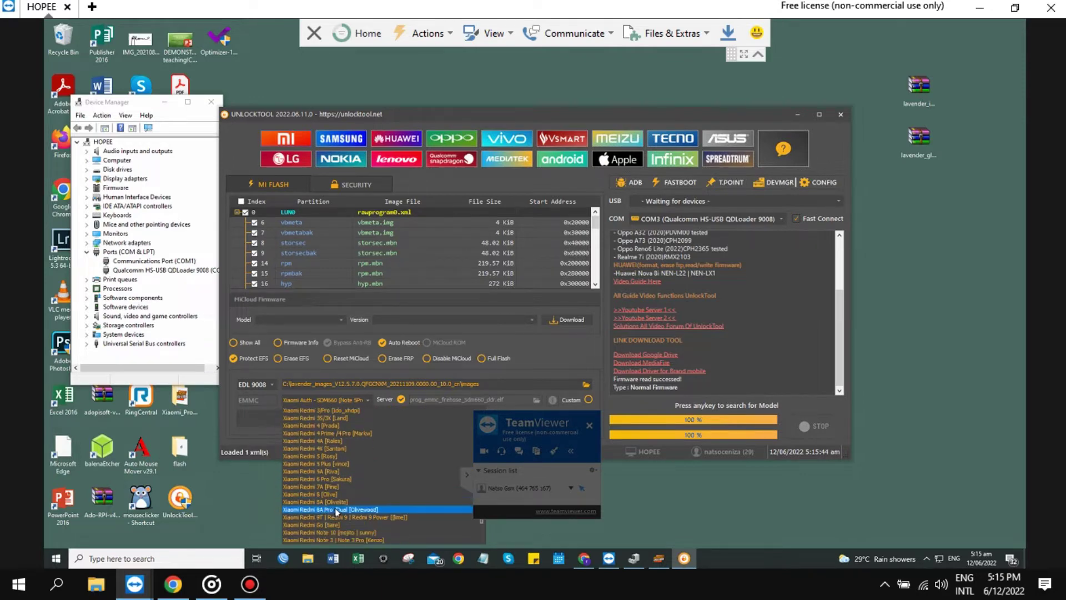
scroll(335, 506, down, 12)
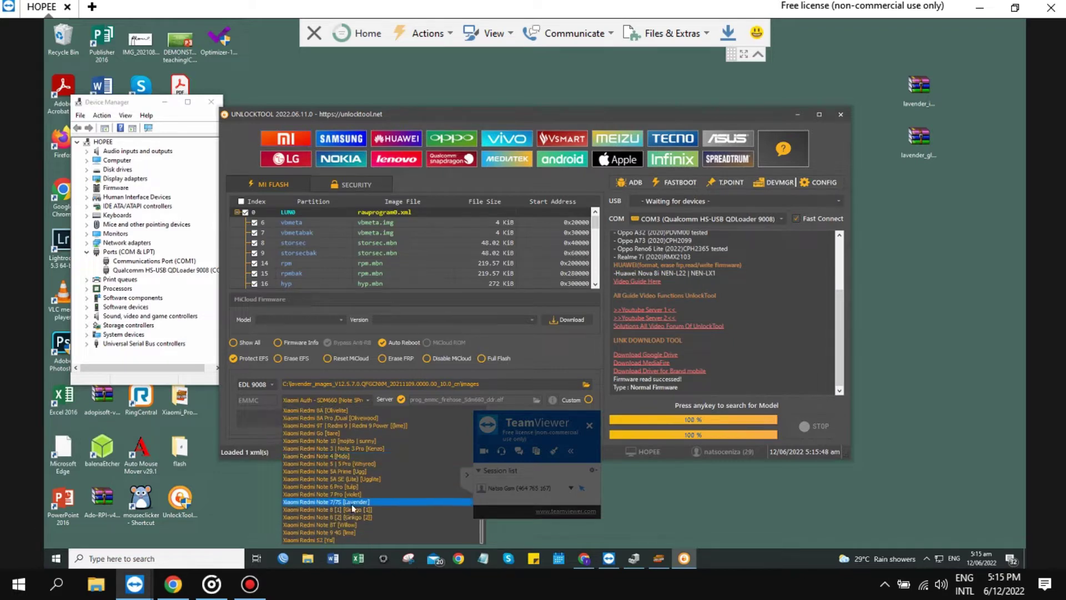
click(339, 502)
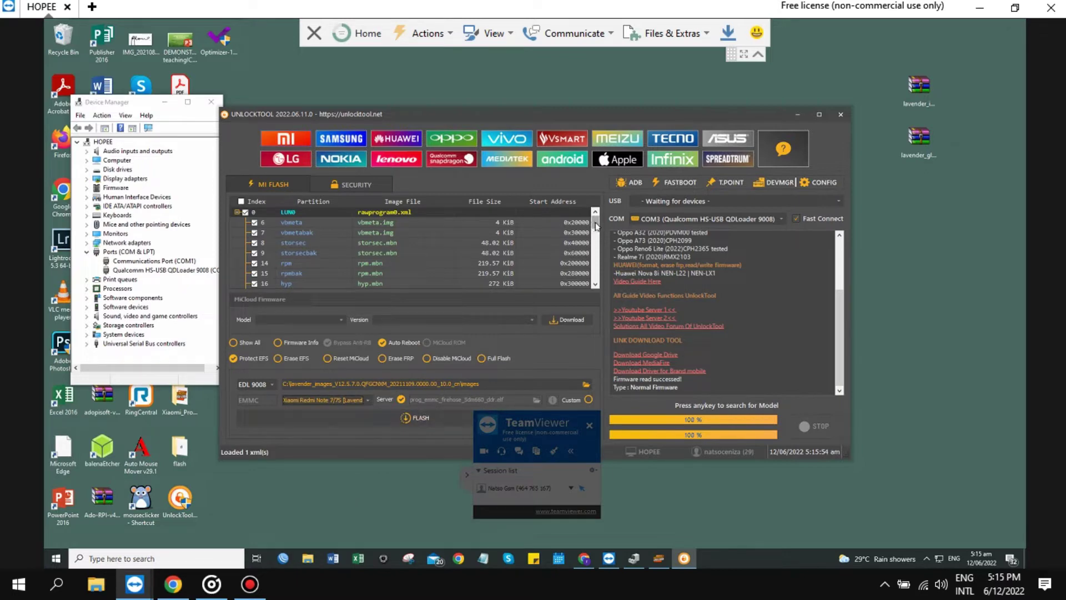
Start flashing the loaded firmware, and move the TeamViewer panel and Device Manager window clear of UnlockTool
mouse_move(598, 235)
mouse_down()
mouse_move(597, 282)
mouse_move(590, 228)
mouse_move(586, 238)
mouse_up()
click(426, 418)
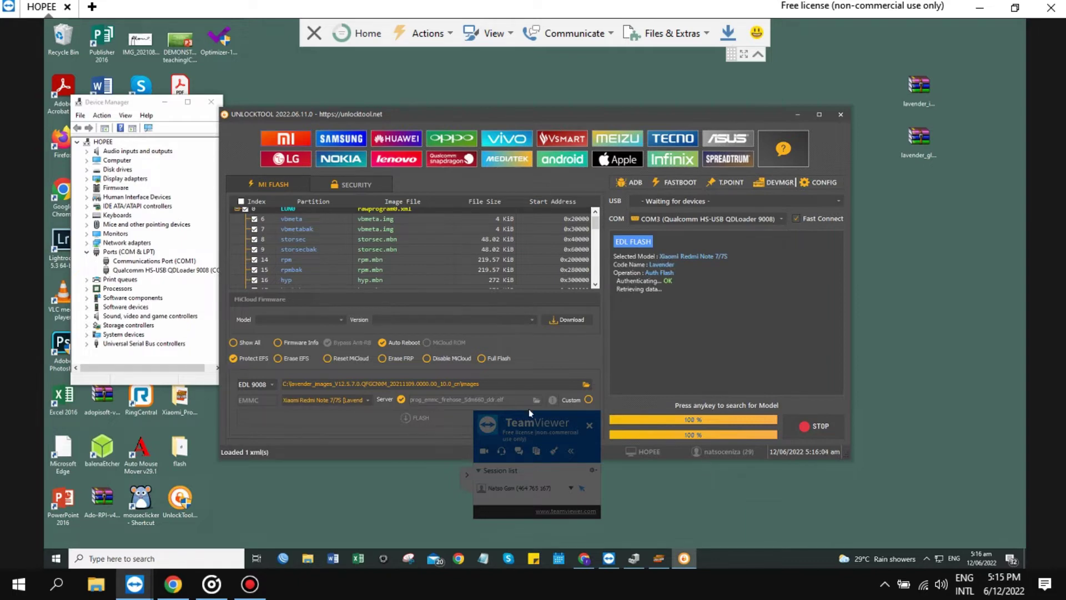
drag(710, 393, 913, 291)
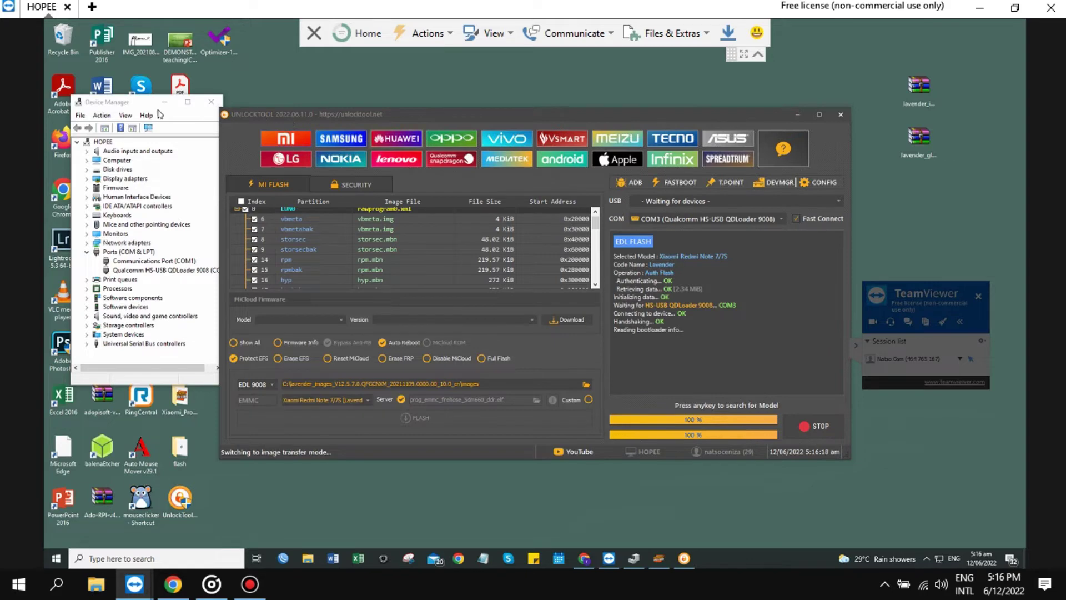
click(135, 109)
drag(135, 108, 127, 127)
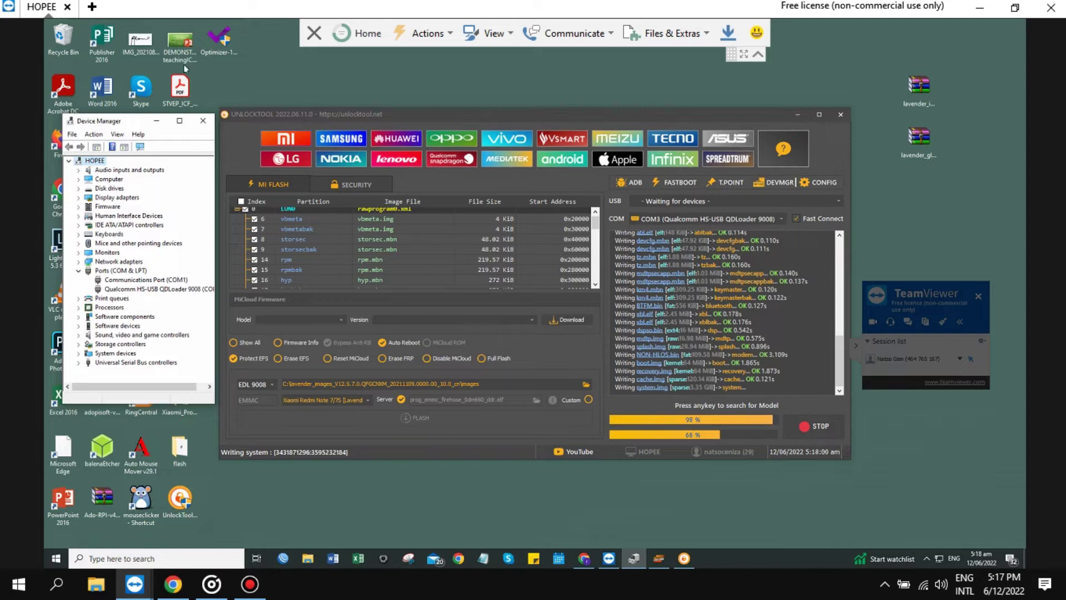
Check the Qualcomm port in Device Manager and review the flash log from the partition writes through the final reboot entry
click(151, 289)
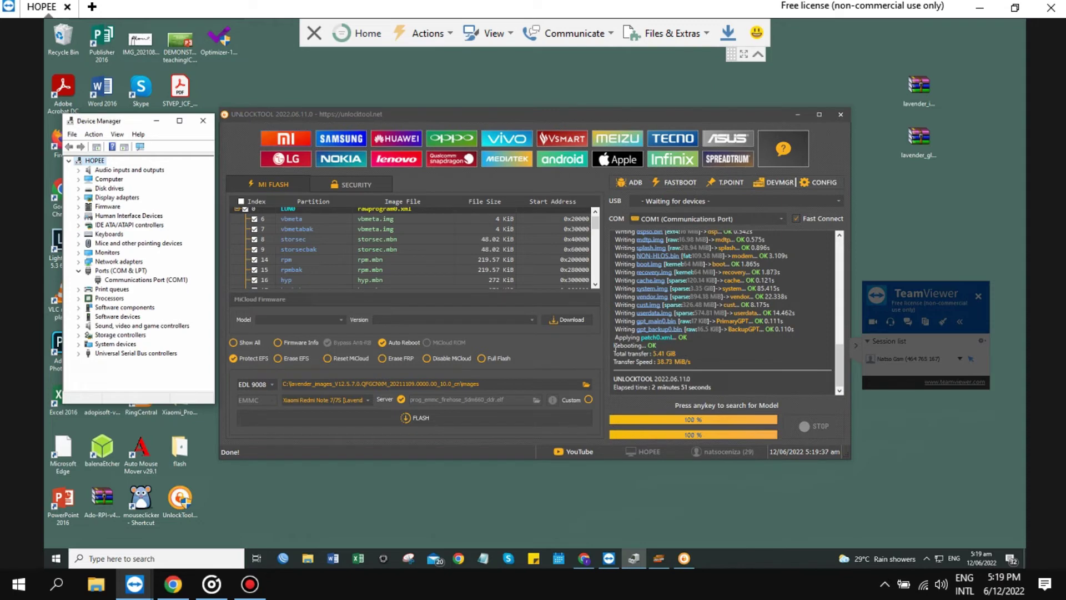
click(606, 346)
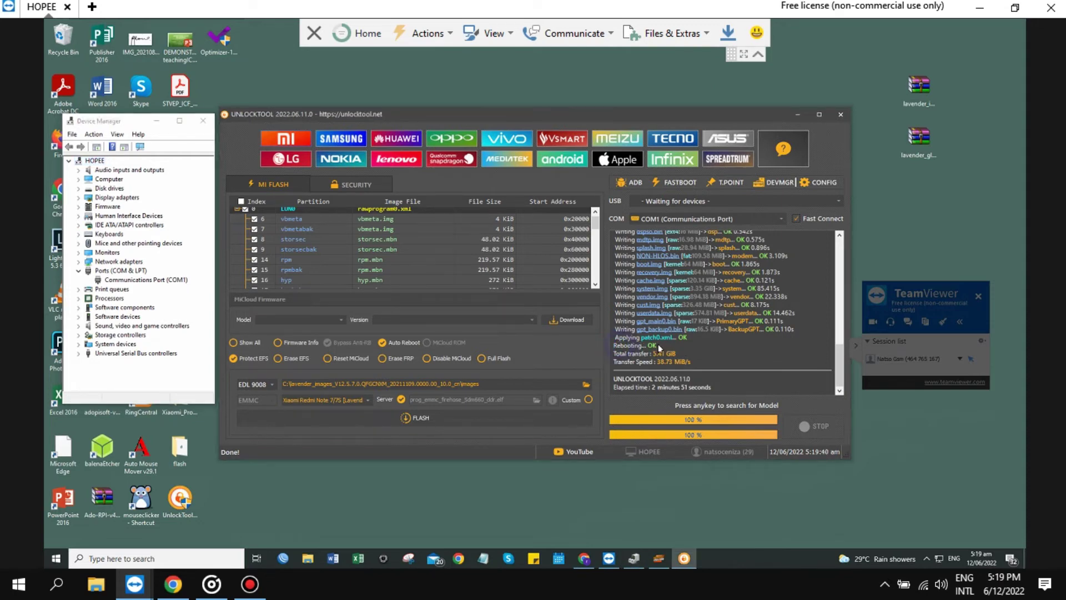
right_click(614, 346)
click(612, 347)
click(693, 353)
scroll(769, 336, up, 5)
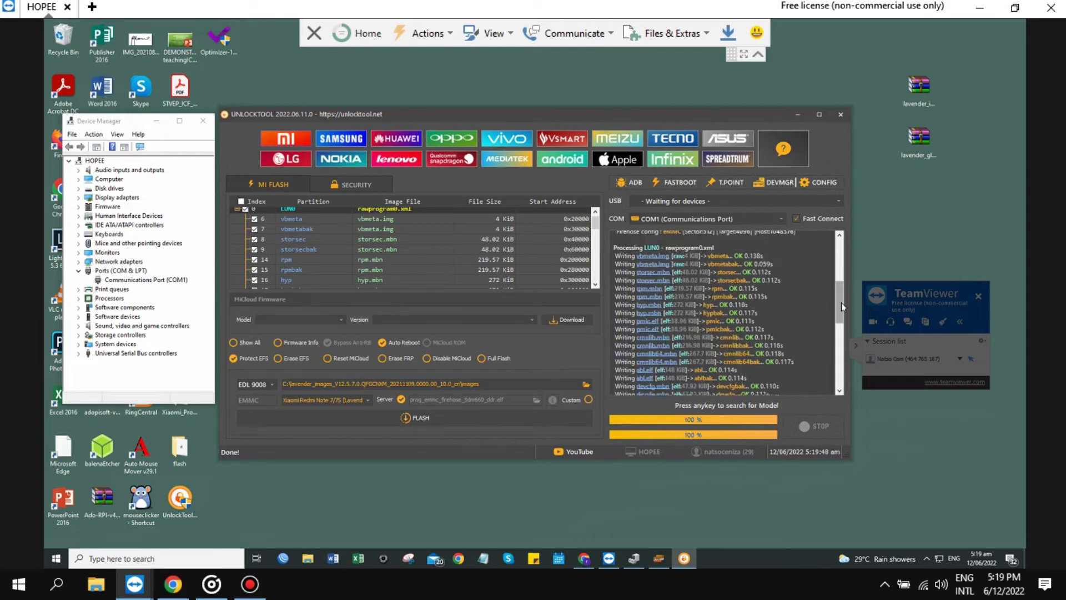
drag(841, 302, 843, 370)
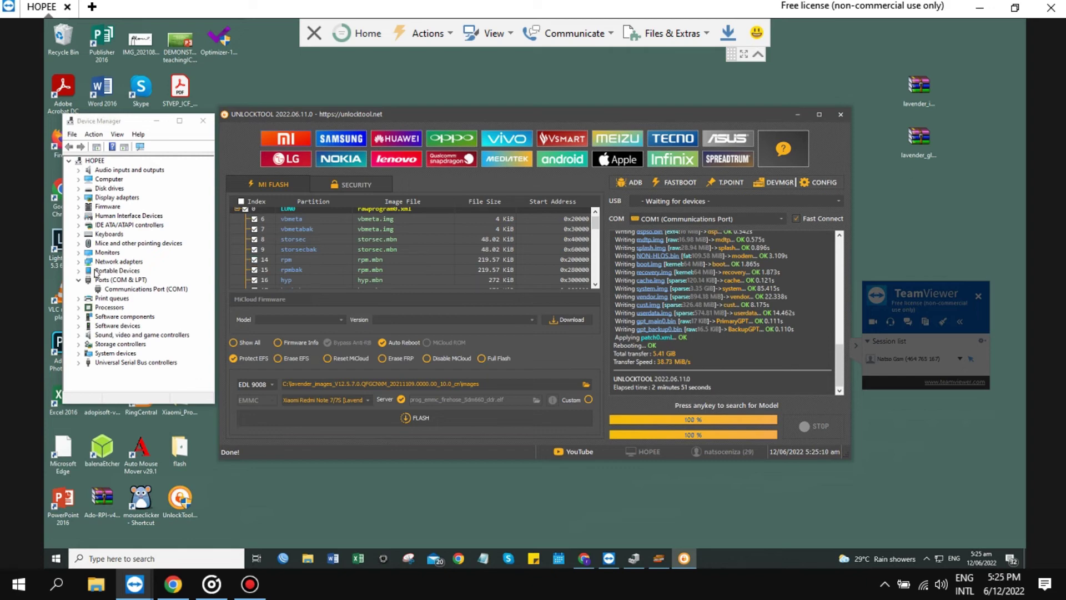
Collapse the Ports category in Device Manager and expand Portable Devices to check the phone's connection
click(79, 280)
click(79, 271)
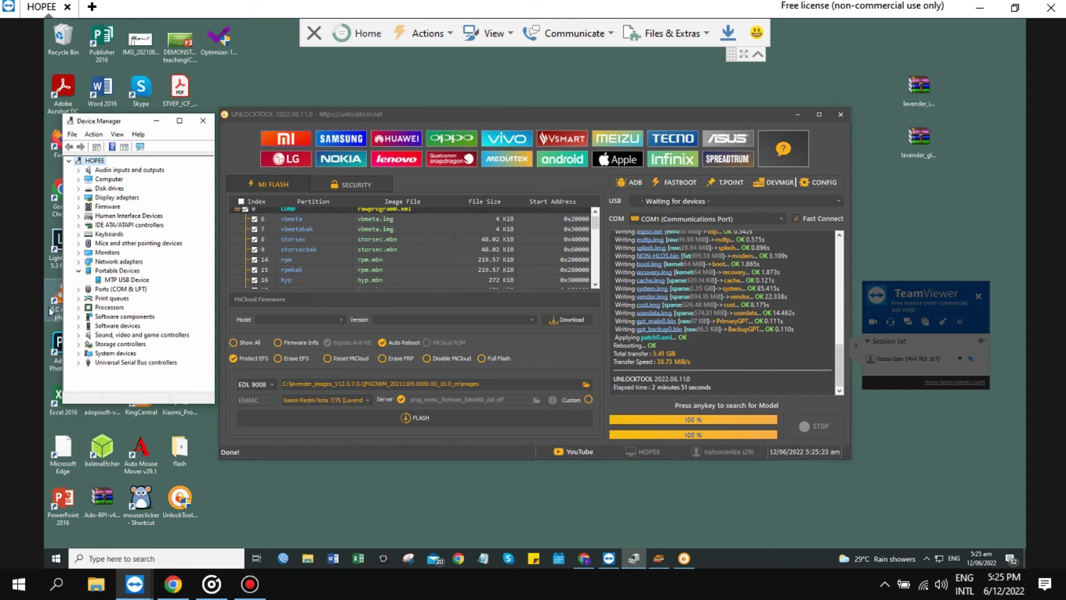
Leave a TeamViewer note on the remote desktop reading "UNBRICK DONE :D" and position it over the UnlockTool window
click(427, 33)
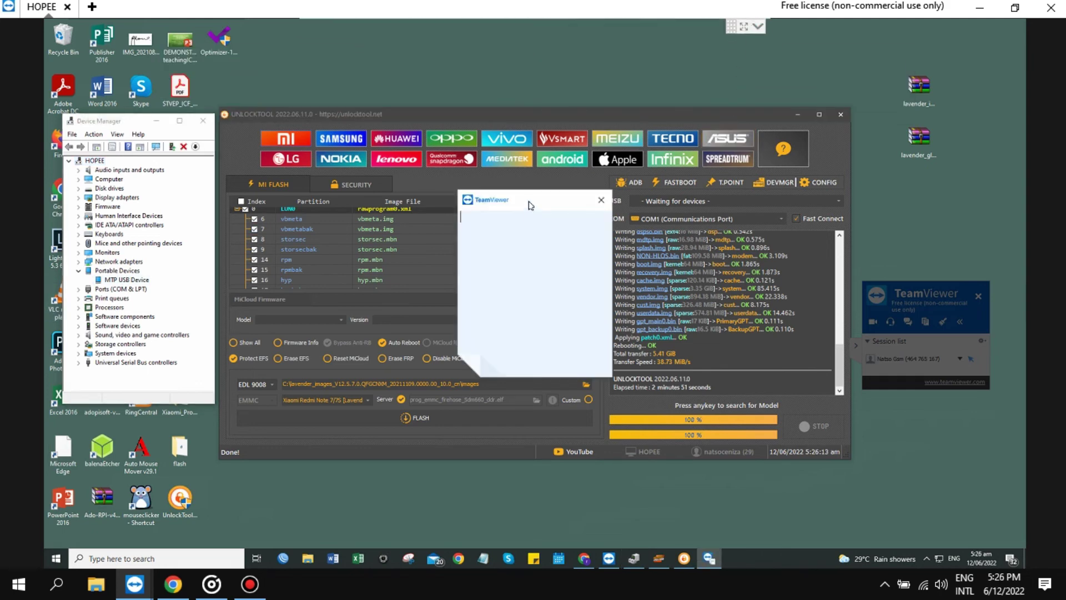
click(491, 254)
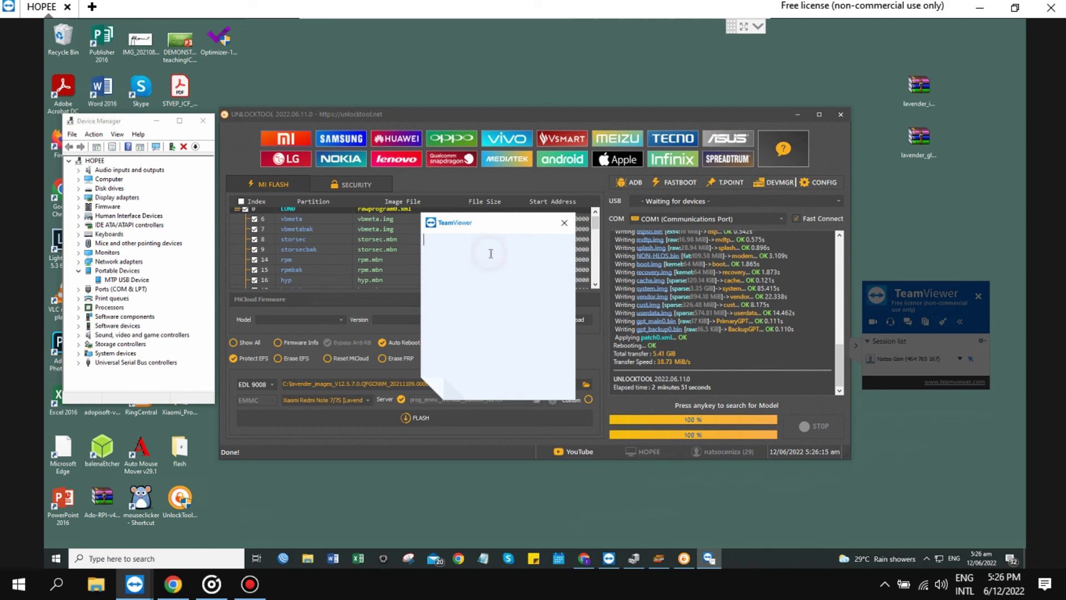
text(UNBRICK DONE :D)
click(508, 225)
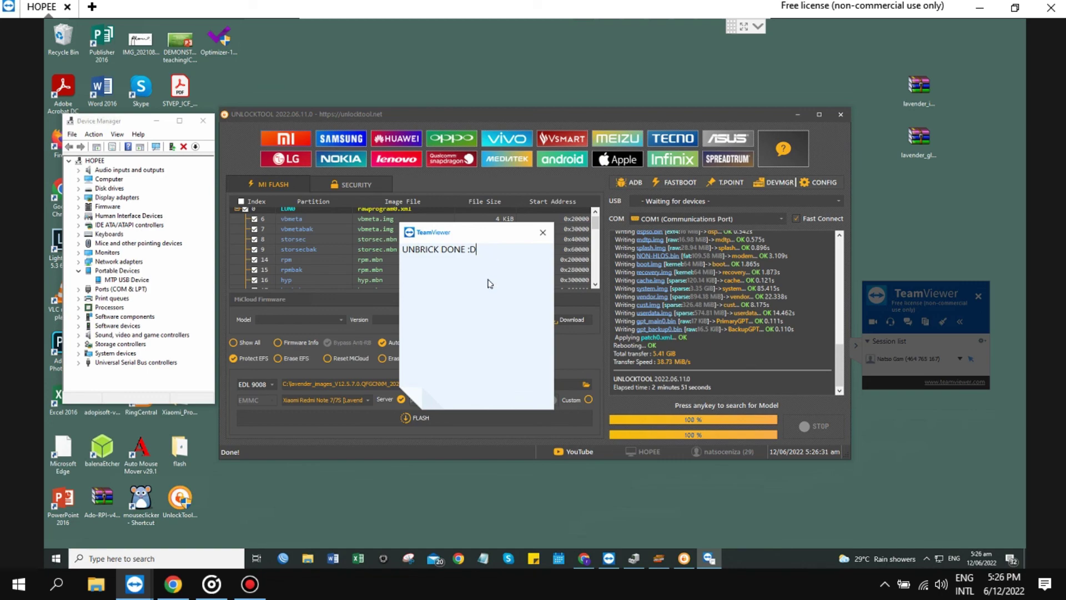